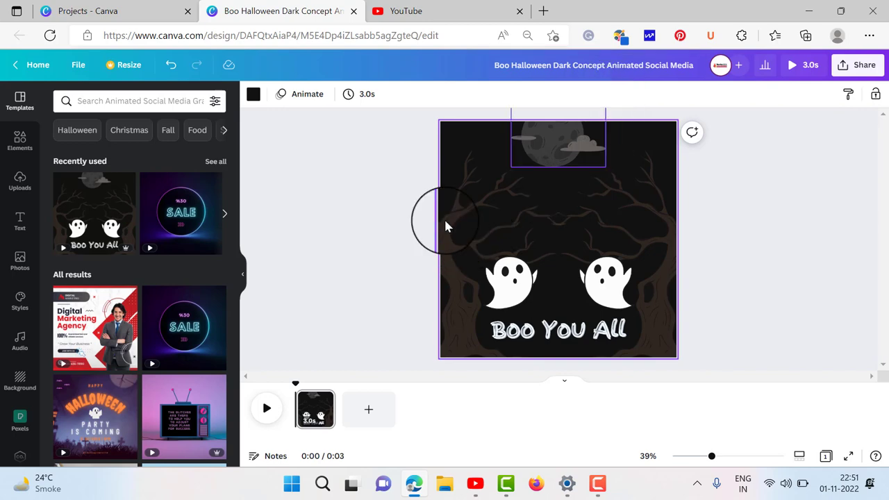
drag(444, 217, 499, 282)
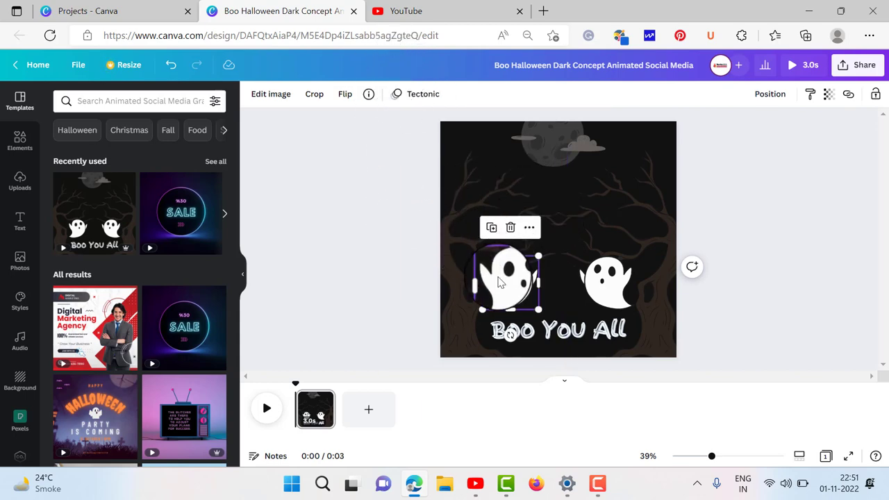
key(ctrl+z)
key(ctrl+z)
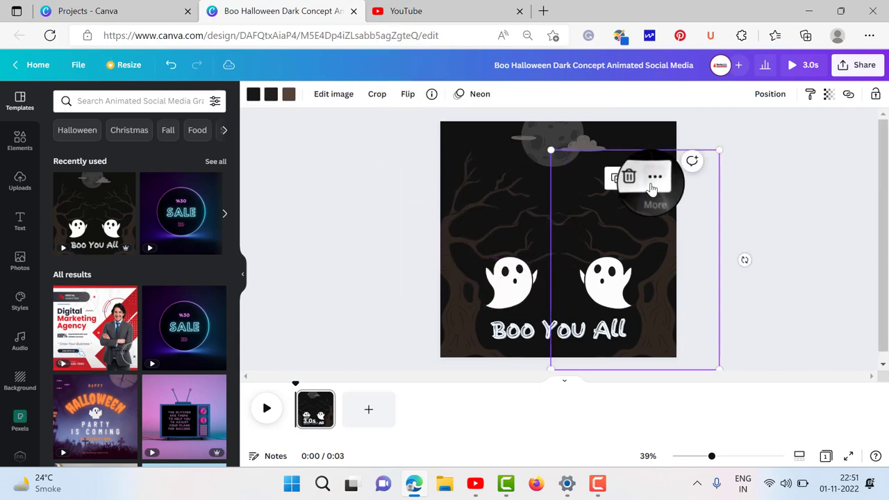
key(ctrl+y)
Step: Recolor the brown of the left tree and the right tree to the brand kit's light orange
click(288, 97)
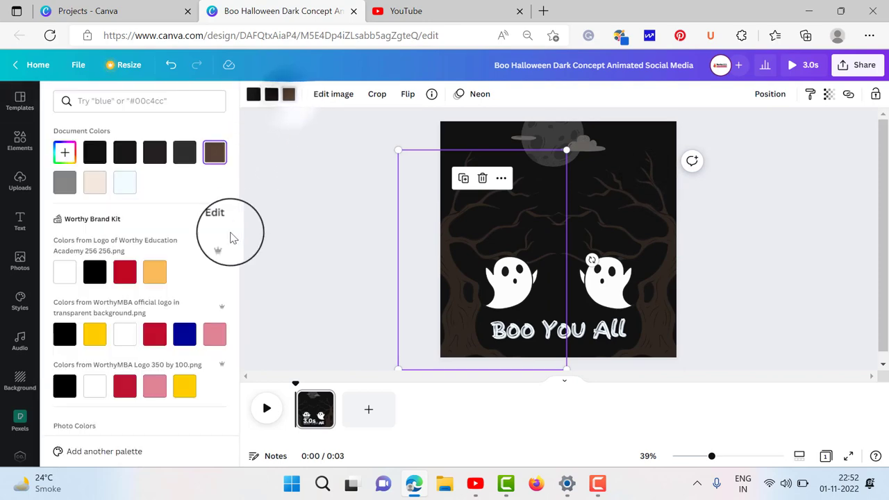
click(148, 275)
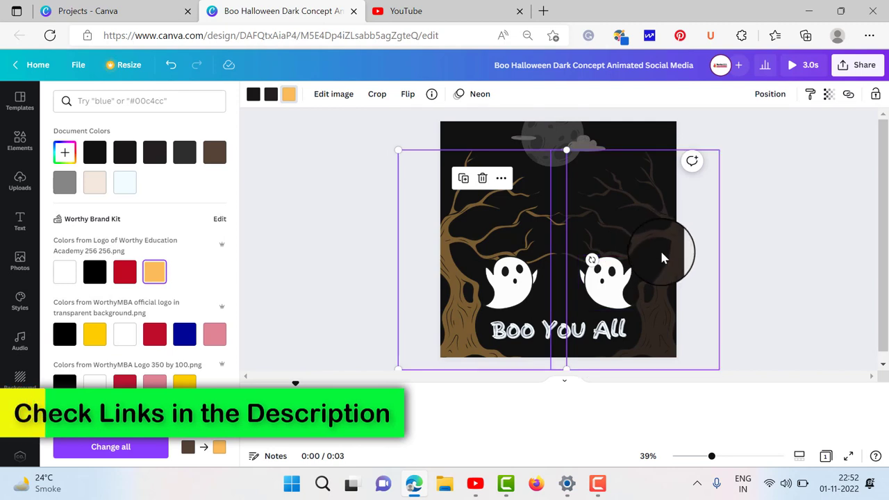
click(665, 273)
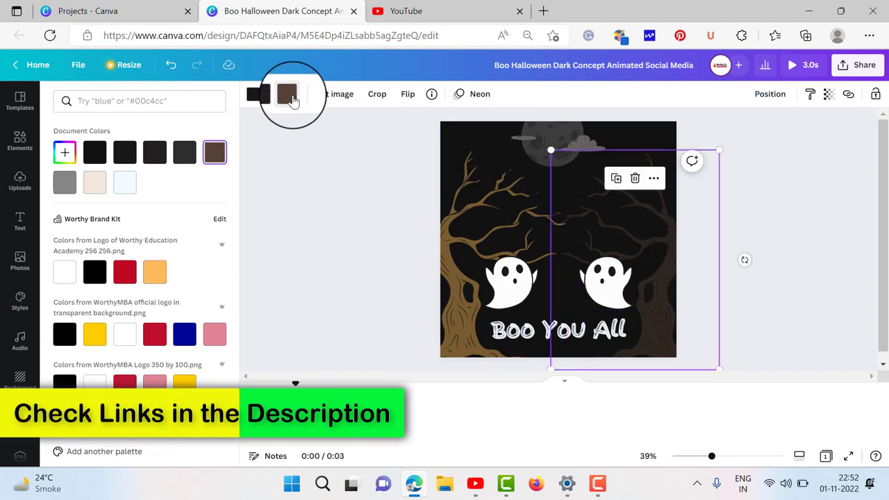
click(154, 273)
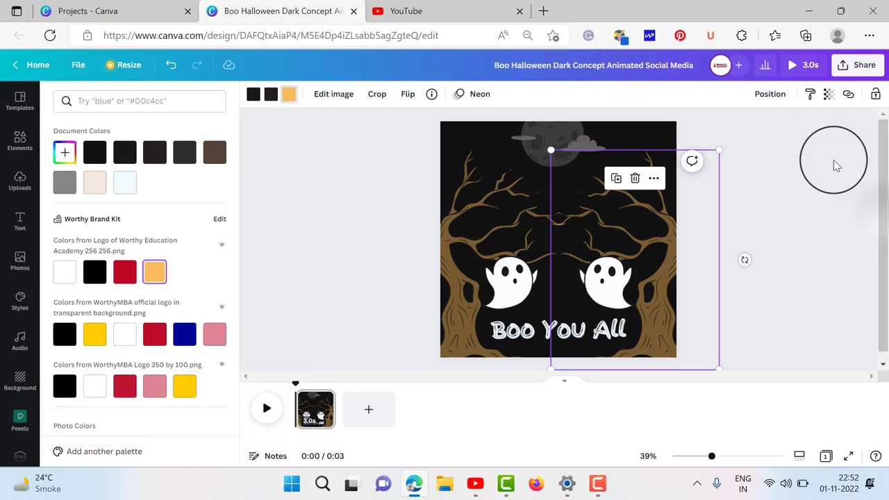
click(837, 166)
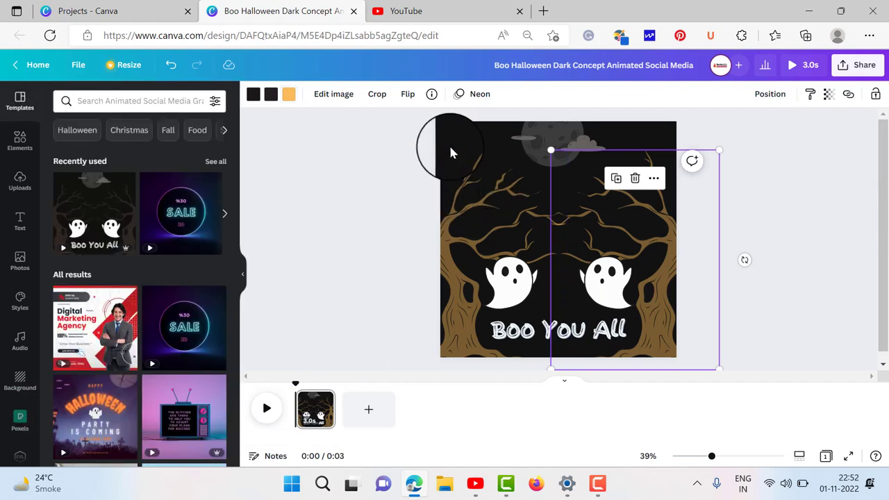
click(406, 142)
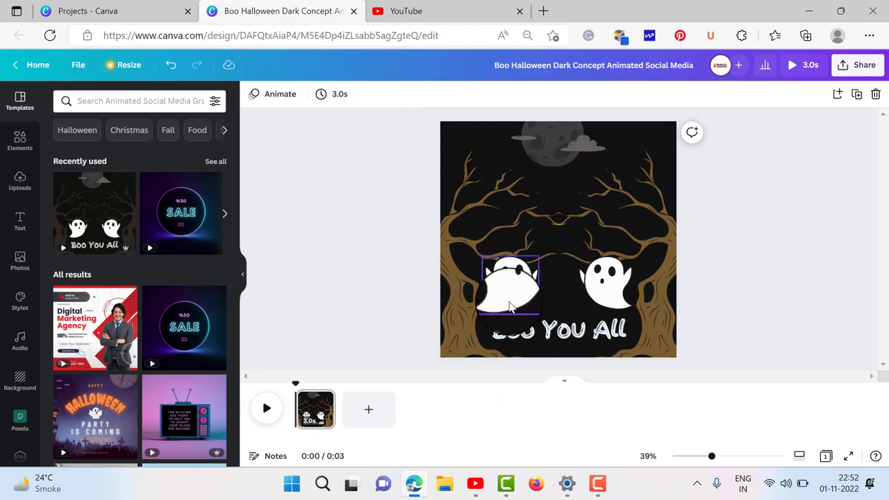
Step: Apply the Summer filter to the left ghost with an intensity of 92
click(510, 307)
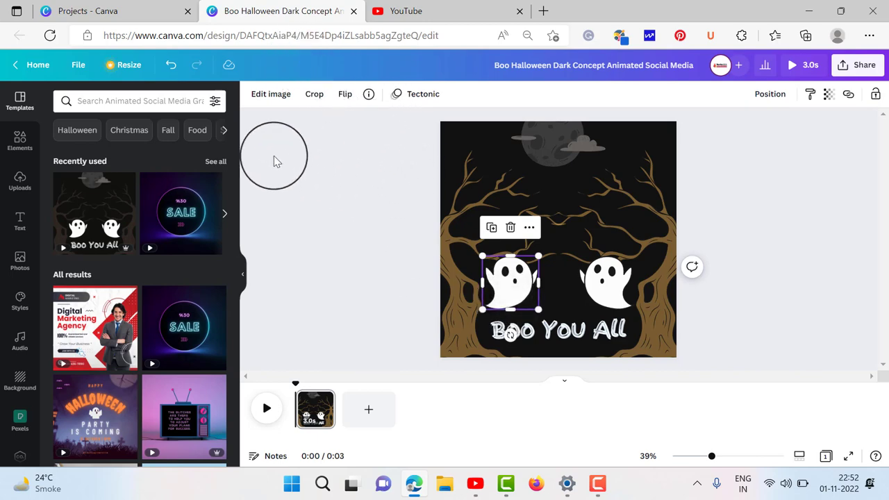
click(263, 101)
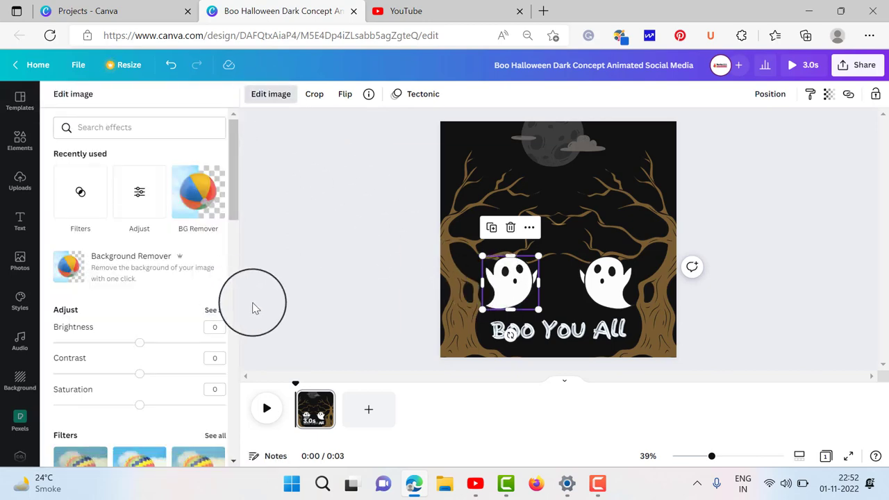
scroll(143, 348, down, 2)
click(142, 367)
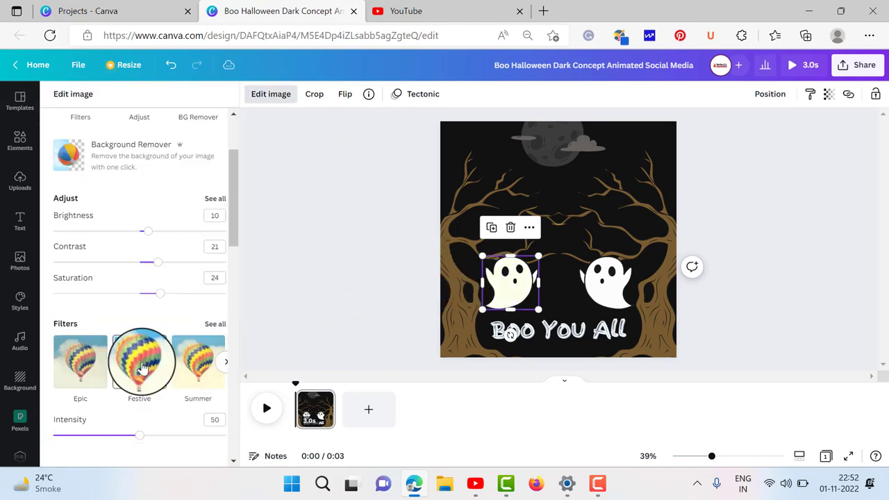
click(194, 367)
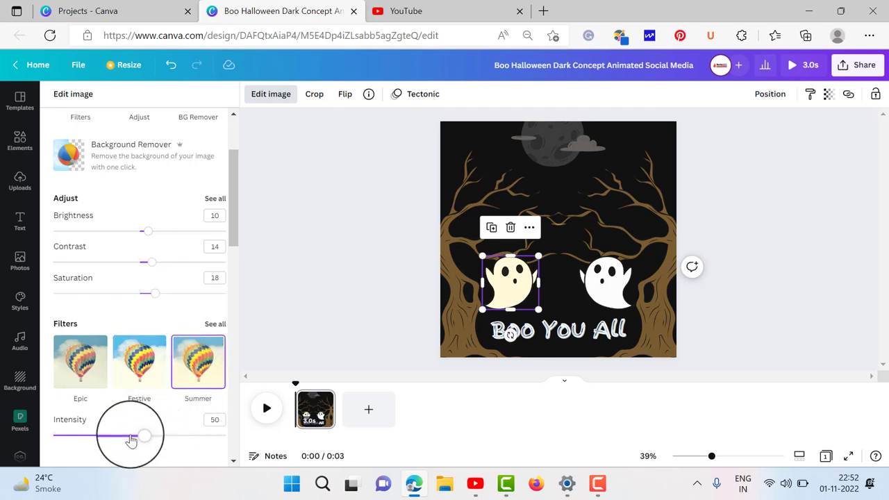
drag(141, 439, 212, 436)
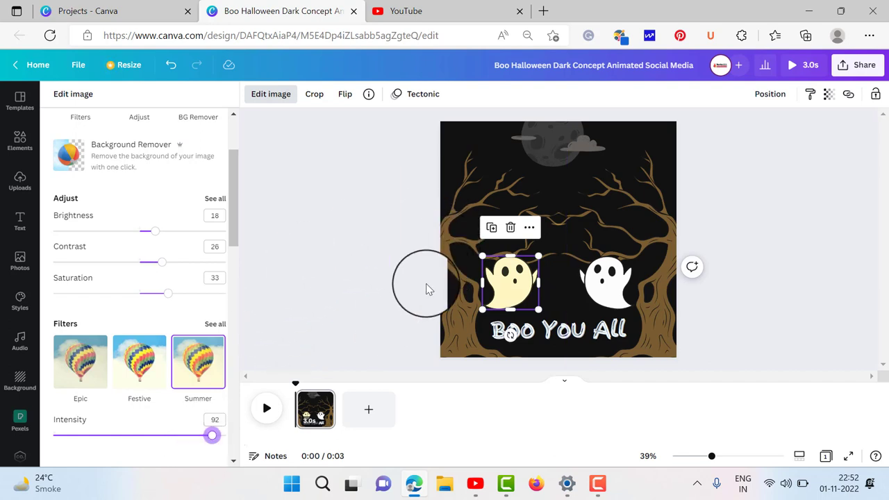
Step: Apply the Summer filter to the right ghost and adjust the filter intensity
click(623, 304)
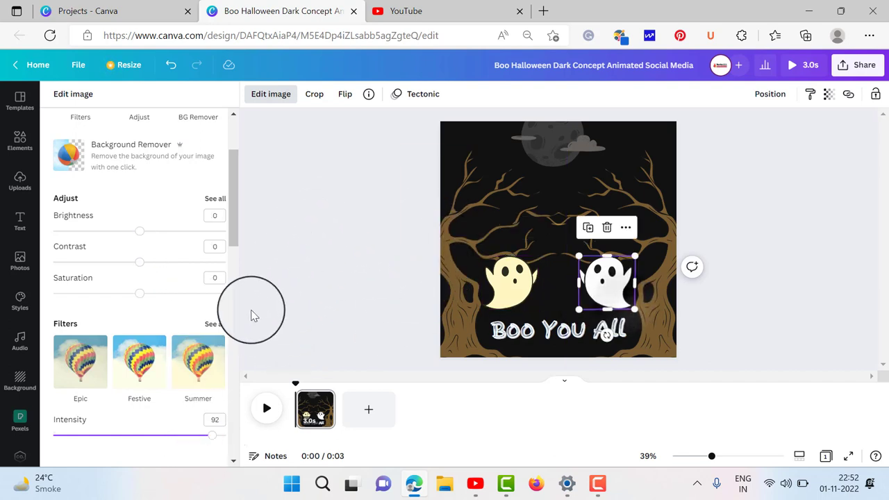
click(203, 356)
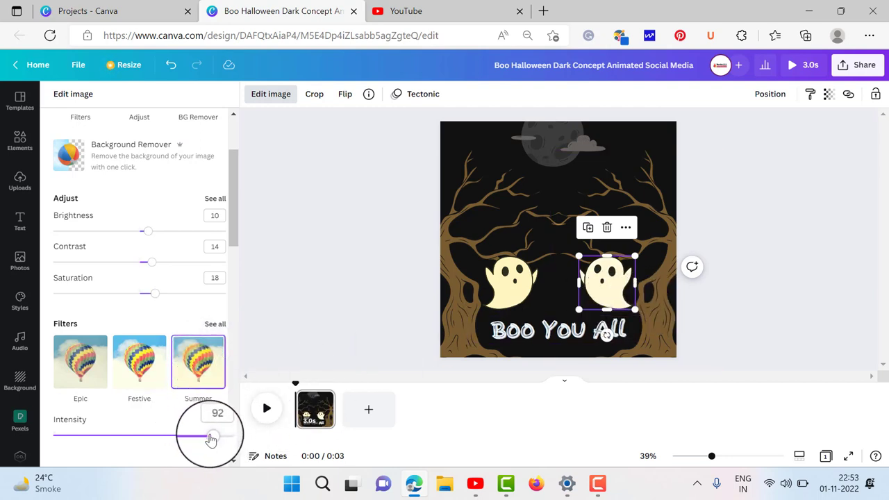
drag(212, 438, 229, 437)
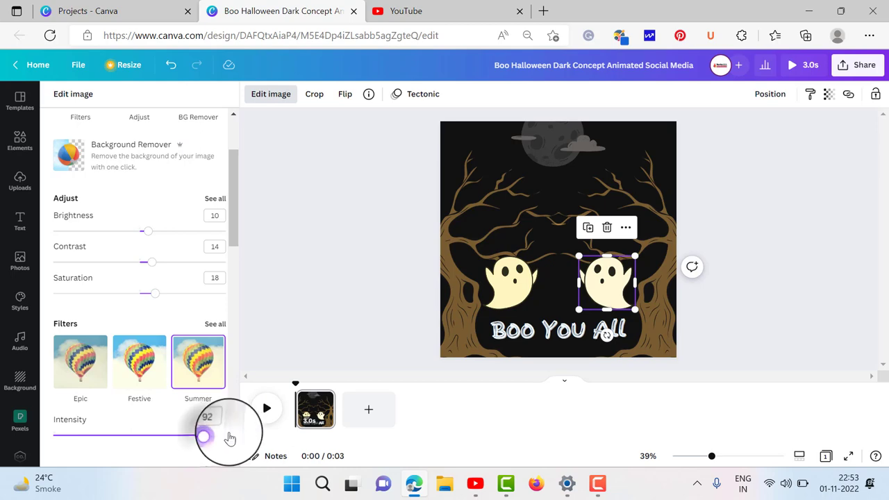
click(758, 229)
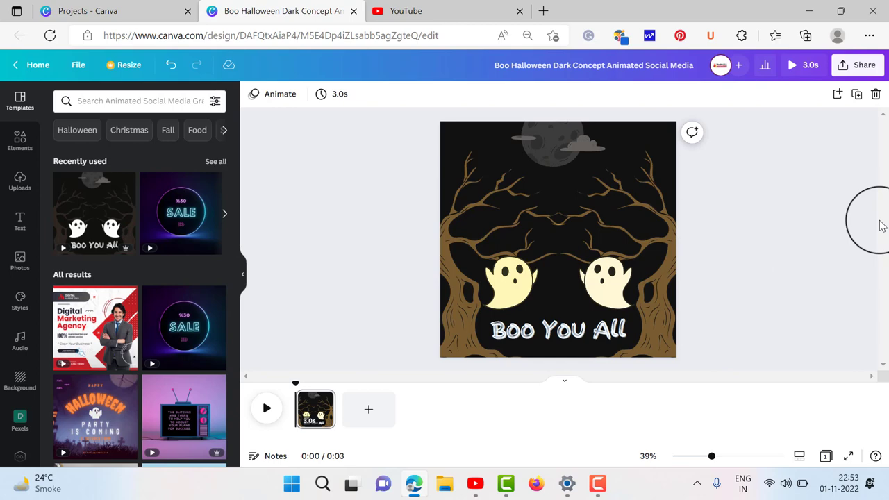
Step: Move the moon graphic down fully onto the page and enlarge it across the space above the branches
click(565, 150)
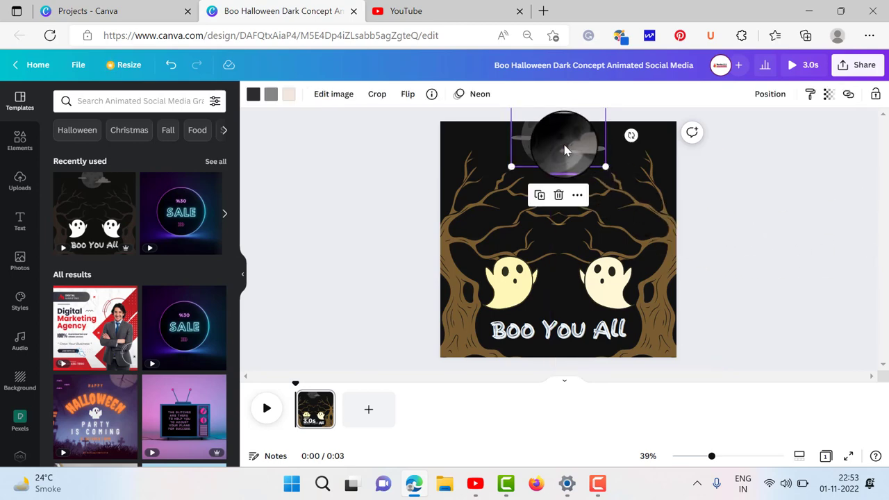
drag(565, 150, 565, 175)
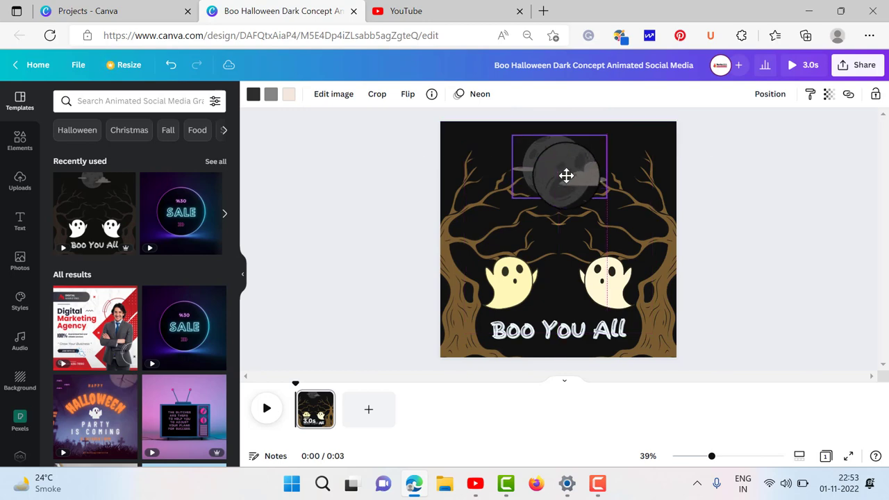
drag(513, 197, 480, 219)
drag(609, 132, 625, 123)
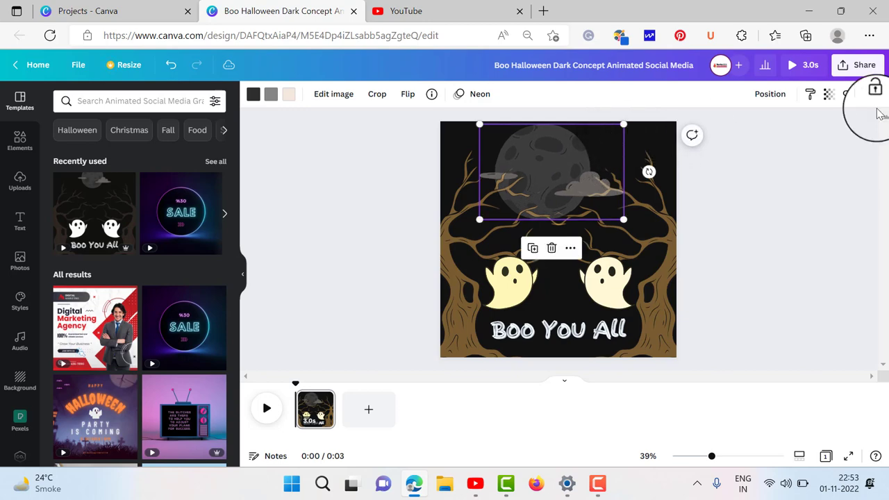
click(826, 174)
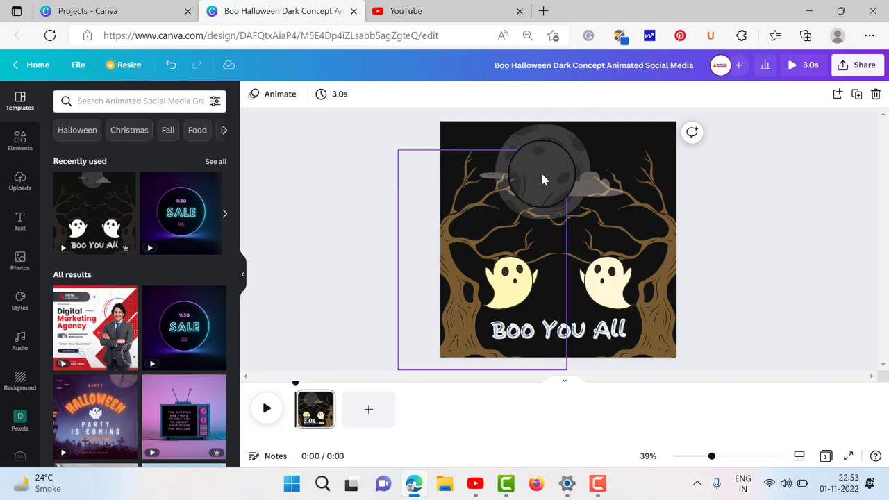
Step: Recolor the moon's dark craters with custom orange #F6620F and give its grey surface the same orange
click(567, 142)
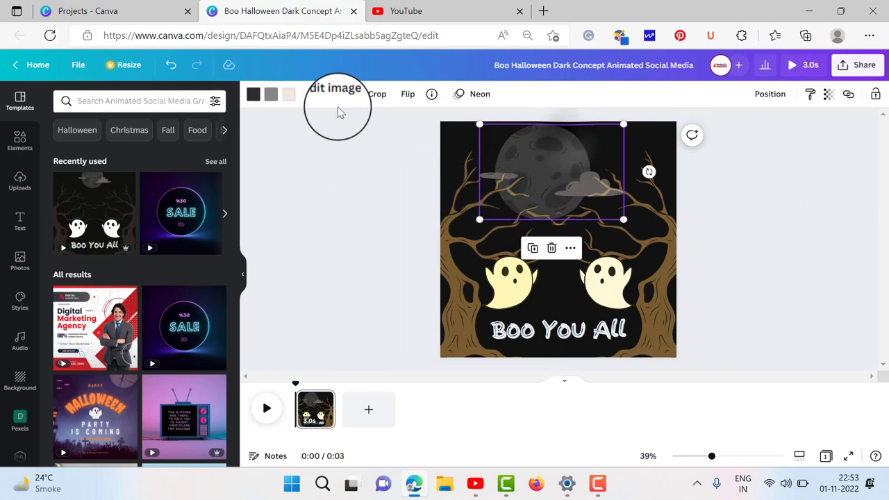
click(254, 102)
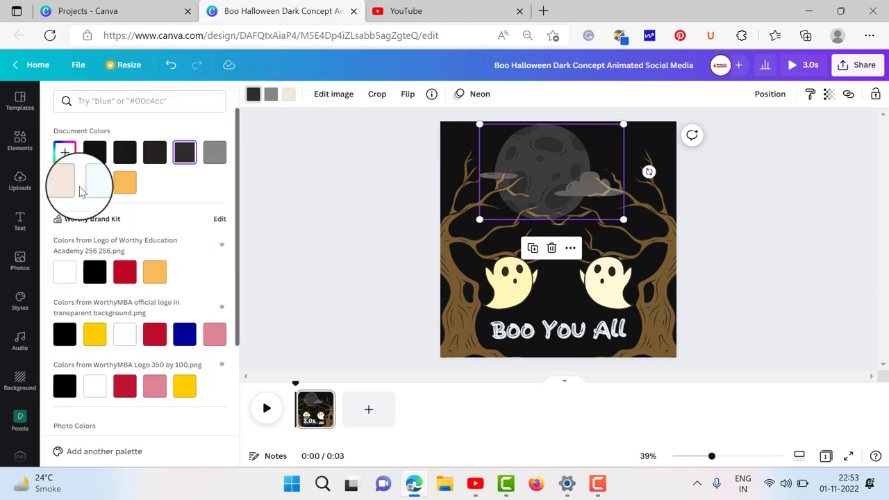
click(63, 151)
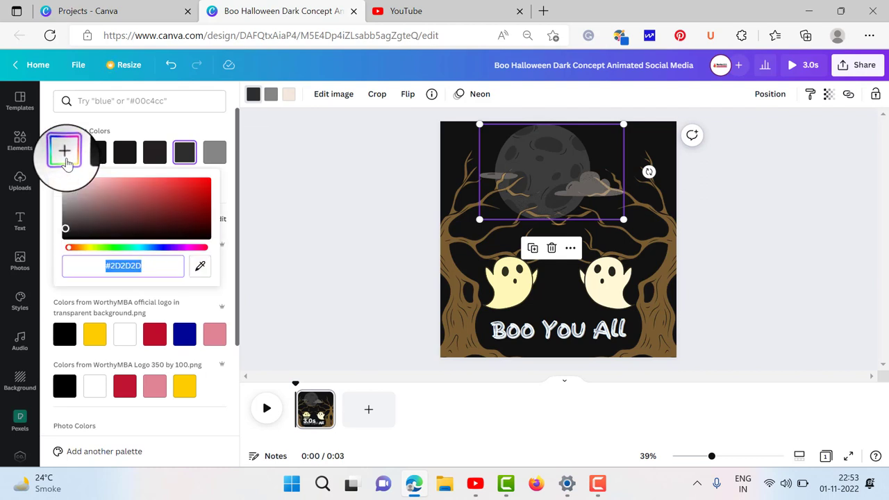
click(77, 248)
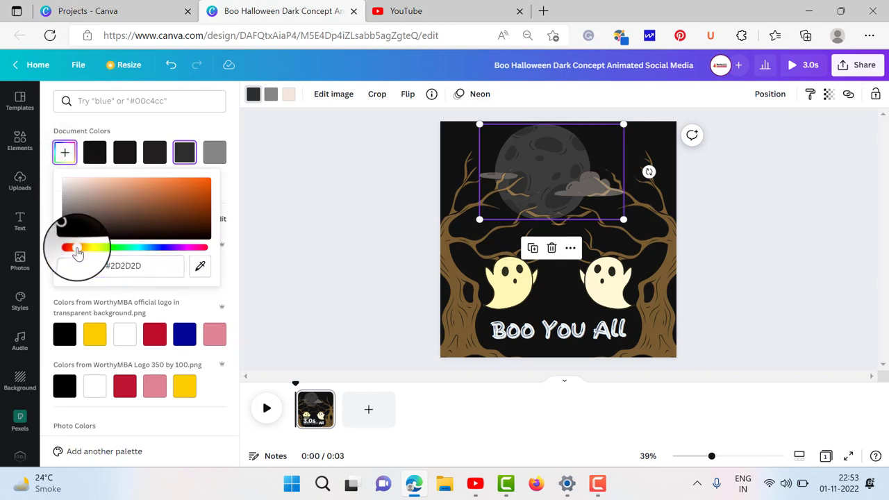
click(207, 181)
click(159, 182)
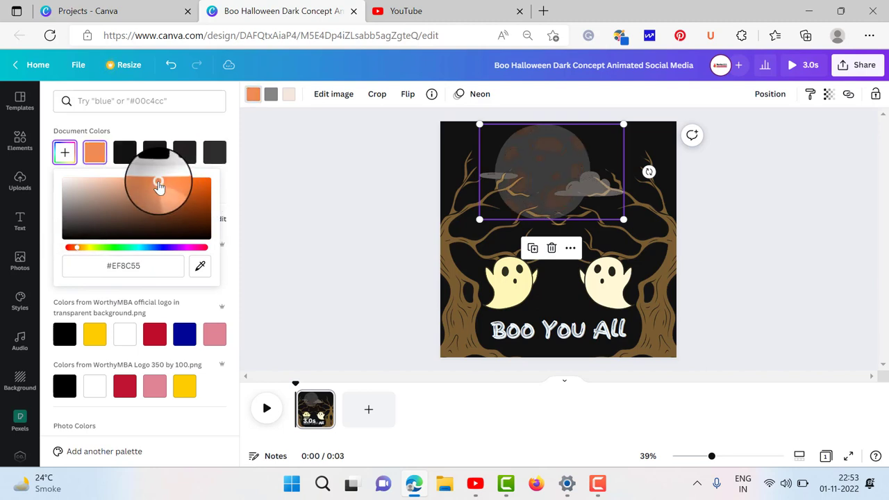
click(203, 182)
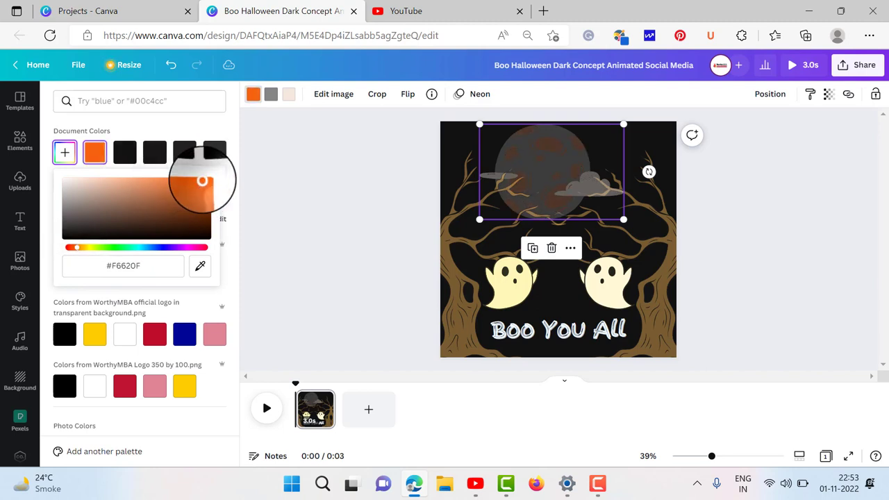
click(271, 95)
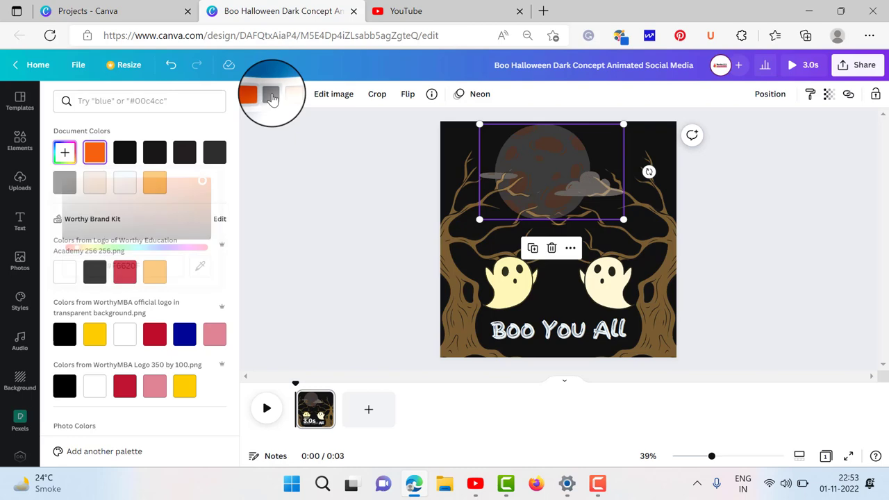
click(95, 152)
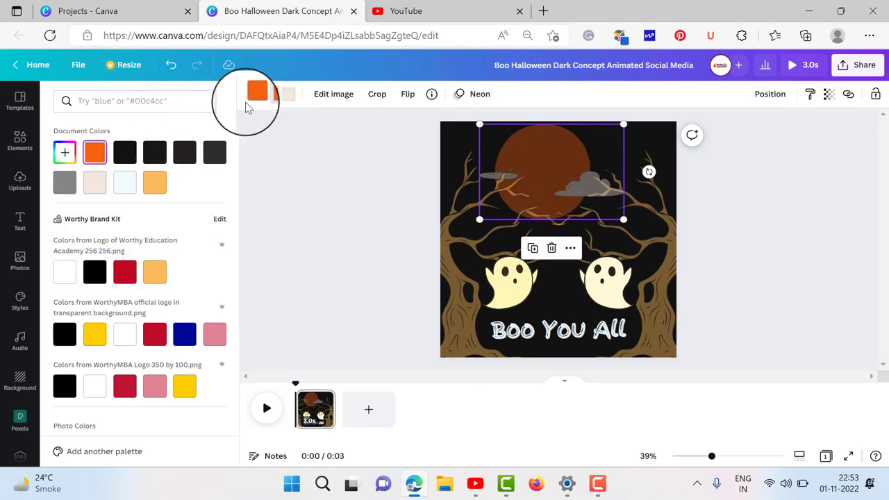
Step: Try light orange on the moon's surface and set it back to orange
click(273, 98)
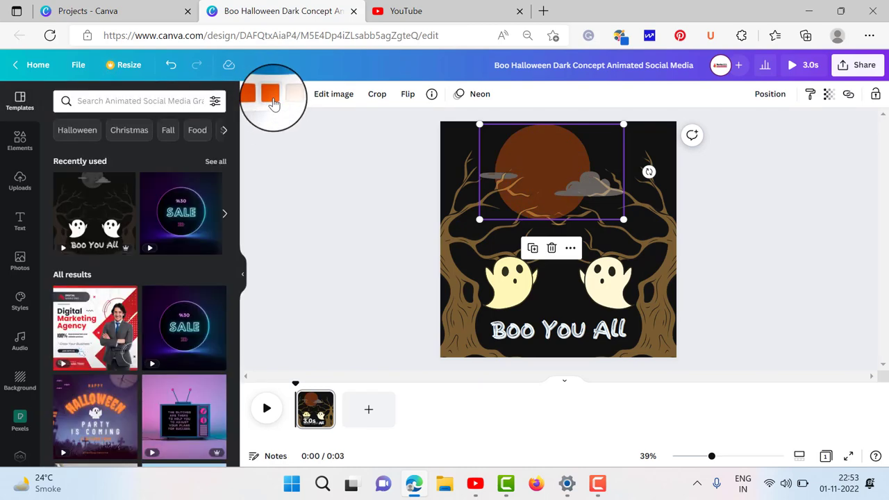
click(274, 102)
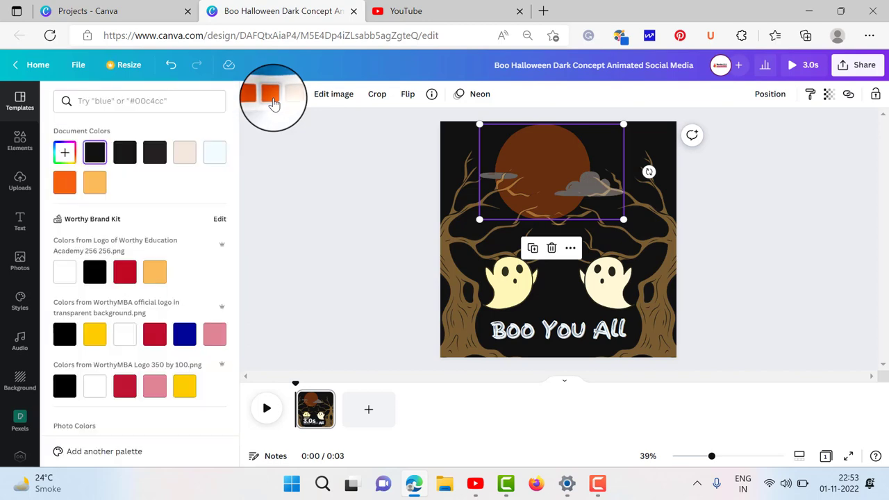
click(96, 185)
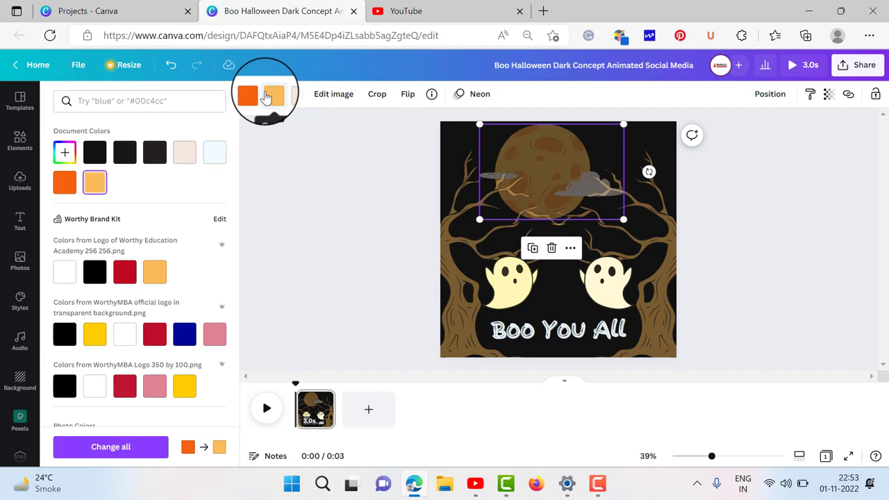
click(65, 182)
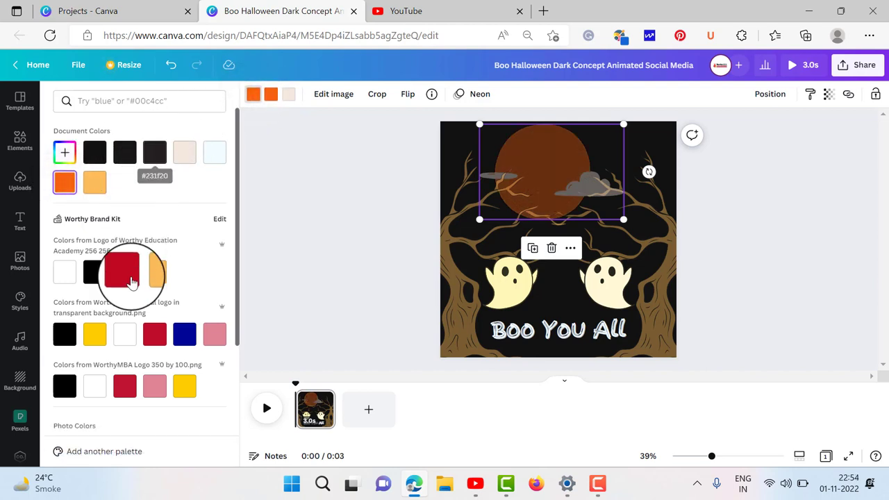
Step: Recolor the moon's craters white and the clouds in front of it yellow
click(125, 336)
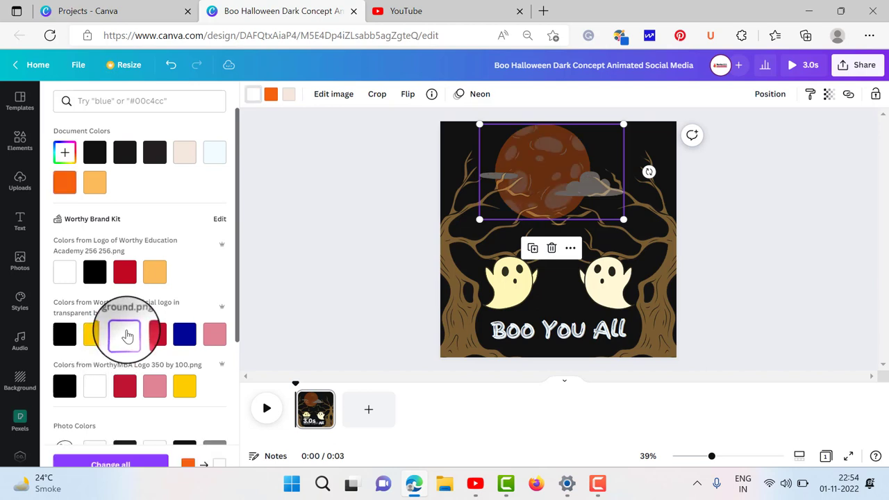
click(290, 95)
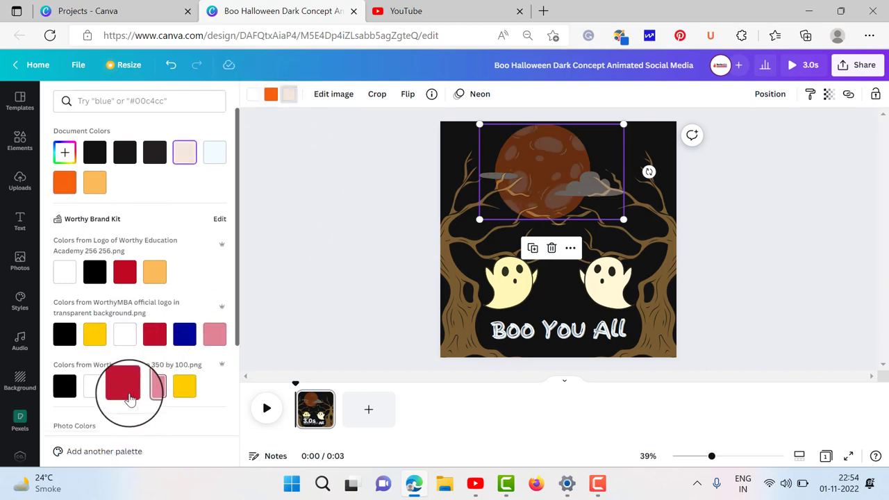
click(90, 339)
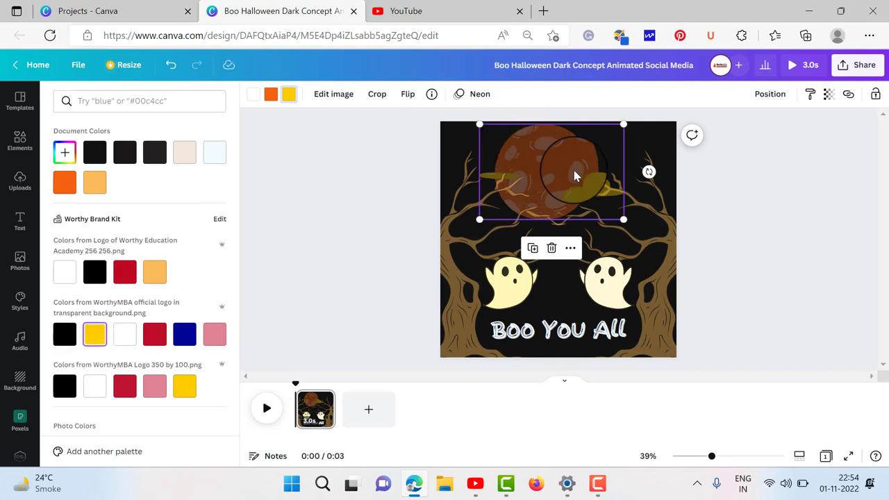
click(783, 190)
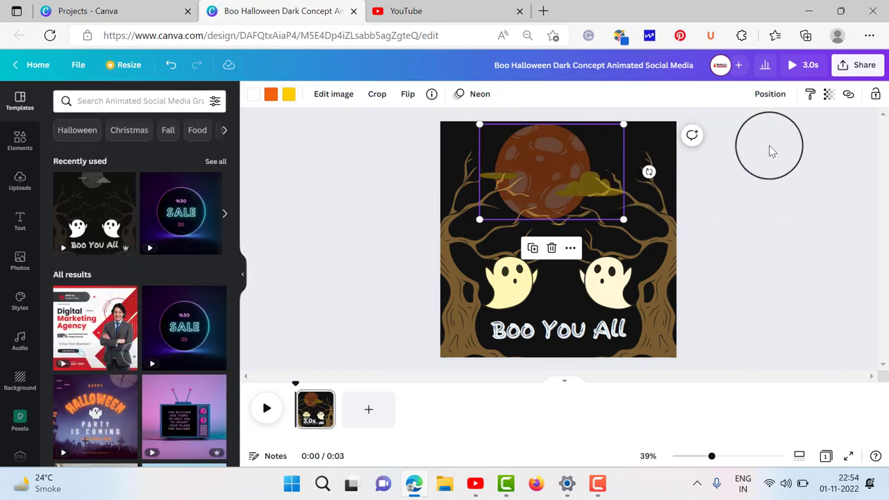
click(770, 147)
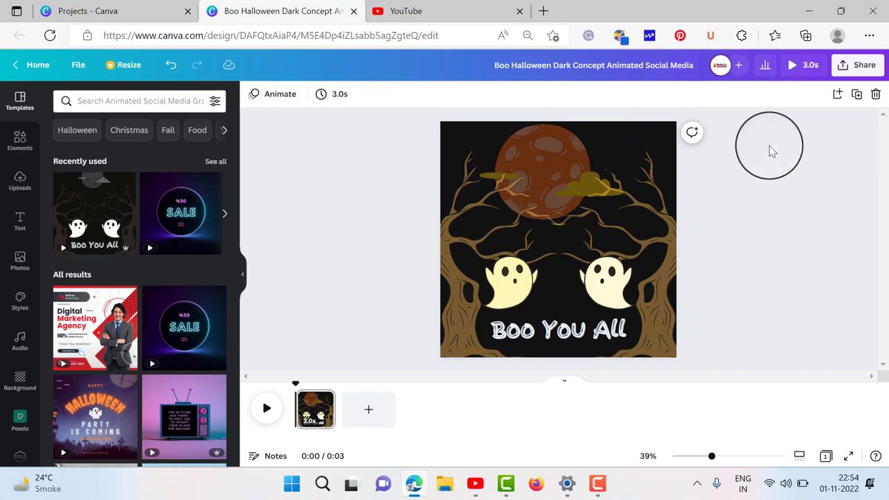
Step: Change the page background color to dark blue from the brand kit
click(669, 136)
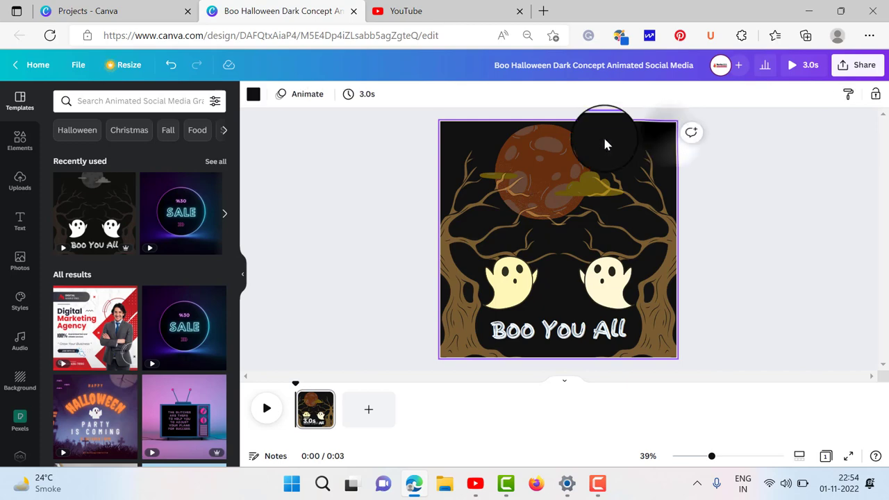
click(253, 95)
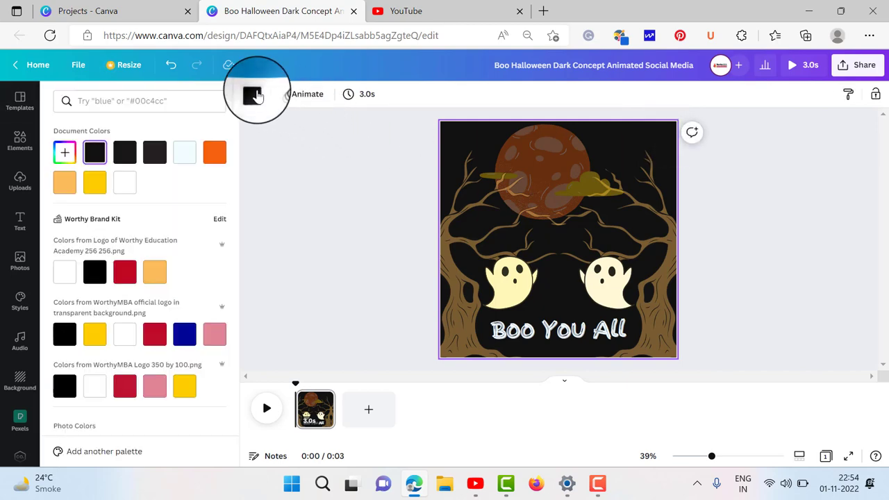
click(184, 333)
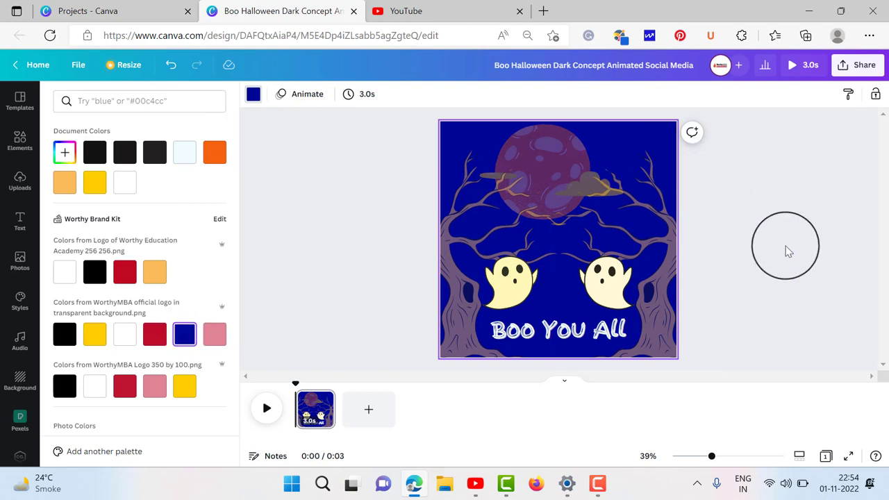
Step: Recolor the moon graphic with a light blue surface, red craters and near-black clouds
click(571, 151)
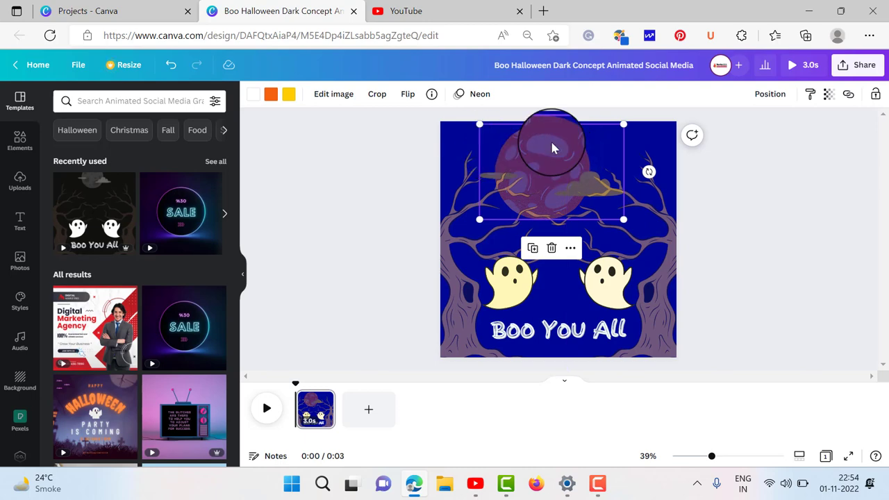
click(254, 100)
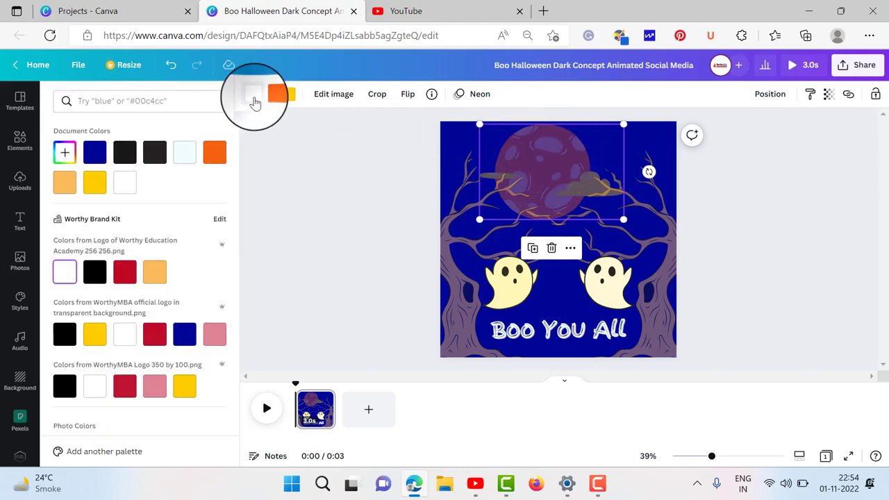
click(126, 183)
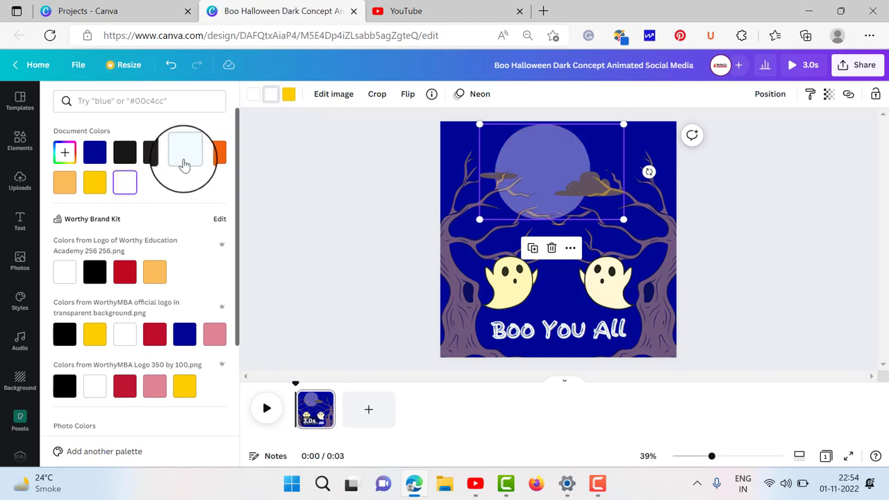
click(153, 335)
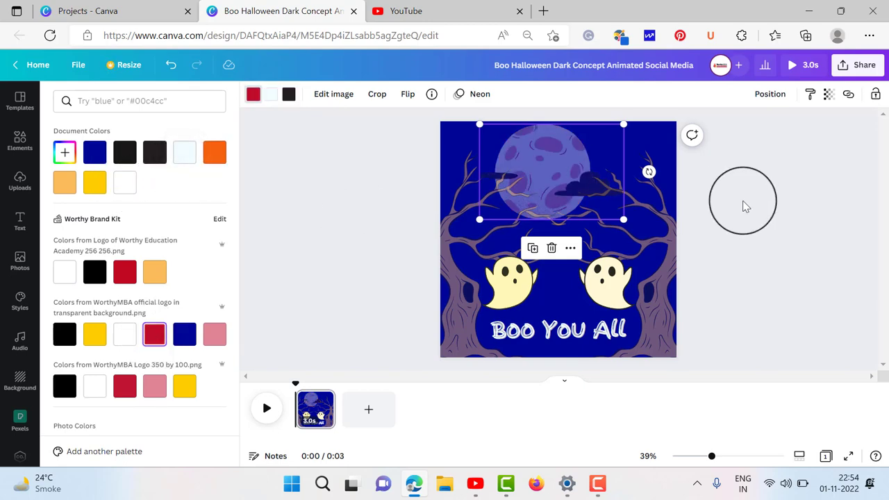
click(780, 218)
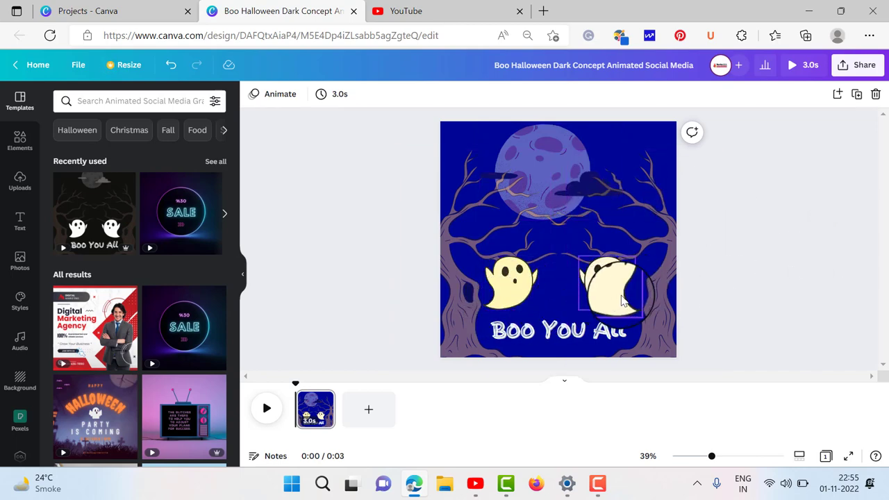
Step: Replace the "Boo You All" heading text with "Halloween Party"
double_click(548, 333)
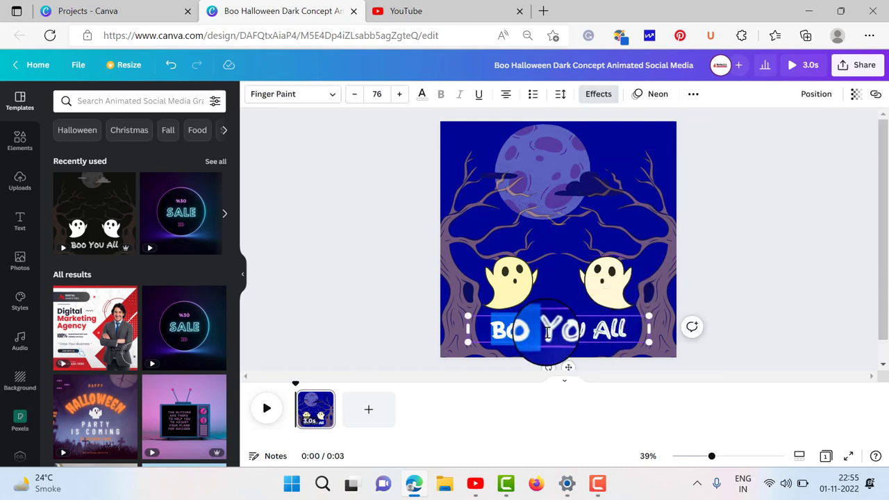
triple_click(602, 327)
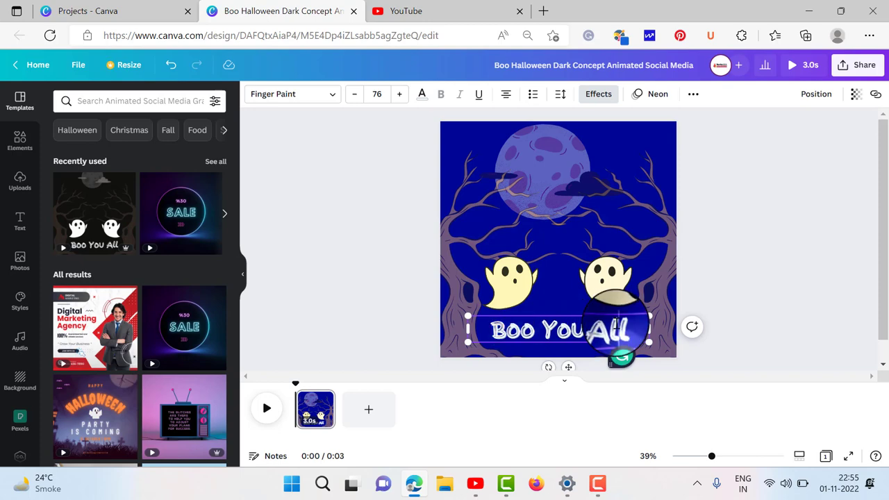
text(Happy)
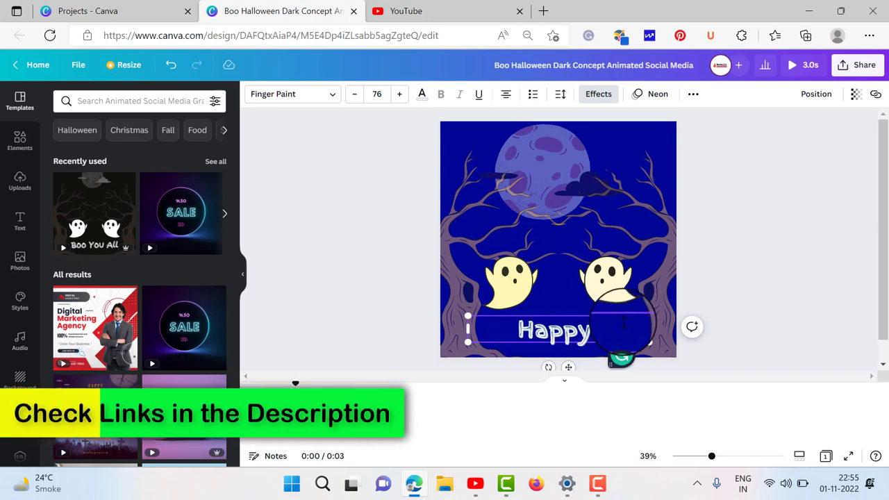
key(BackSpace)
key(BackSpace)
key(BackSpace)
key(BackSpace)
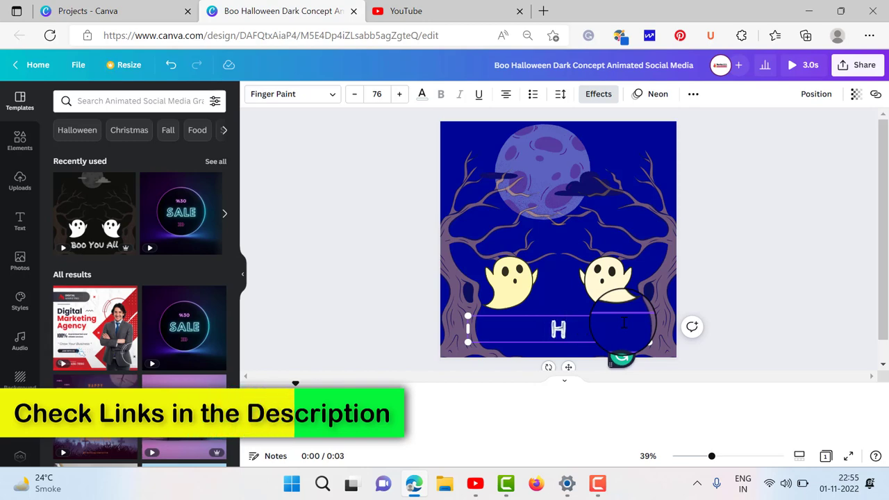
text(all)
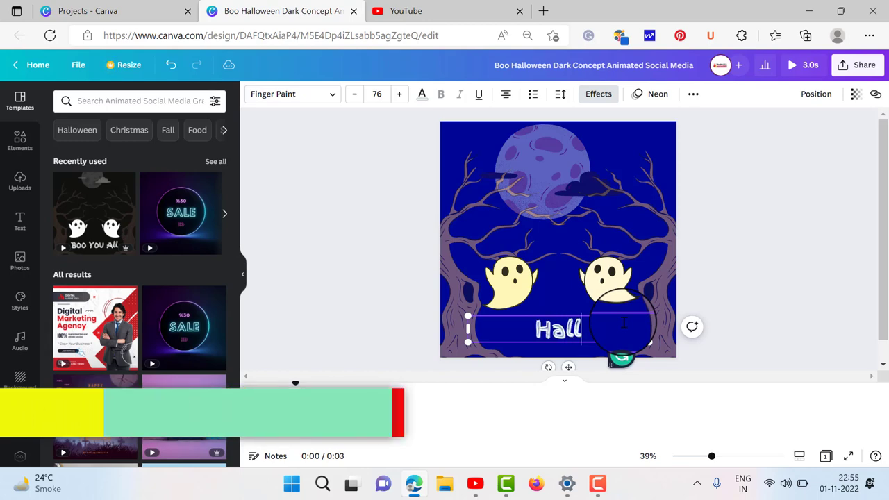
text(oween)
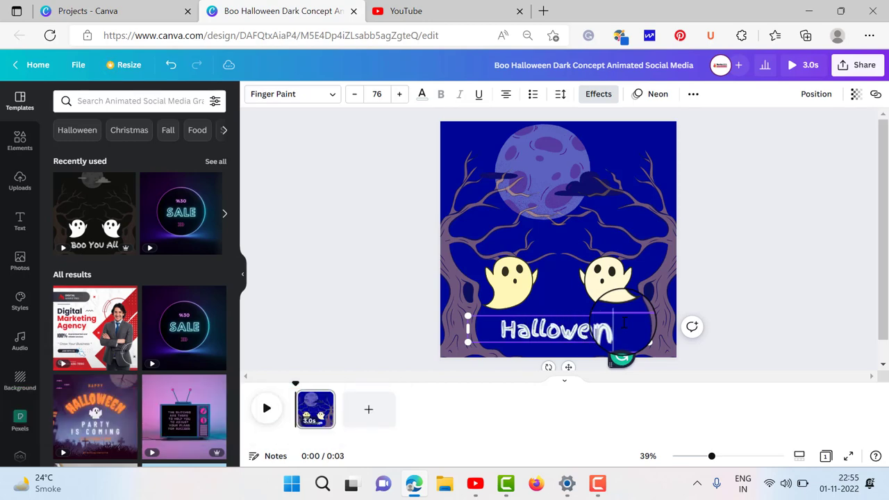
text( Party)
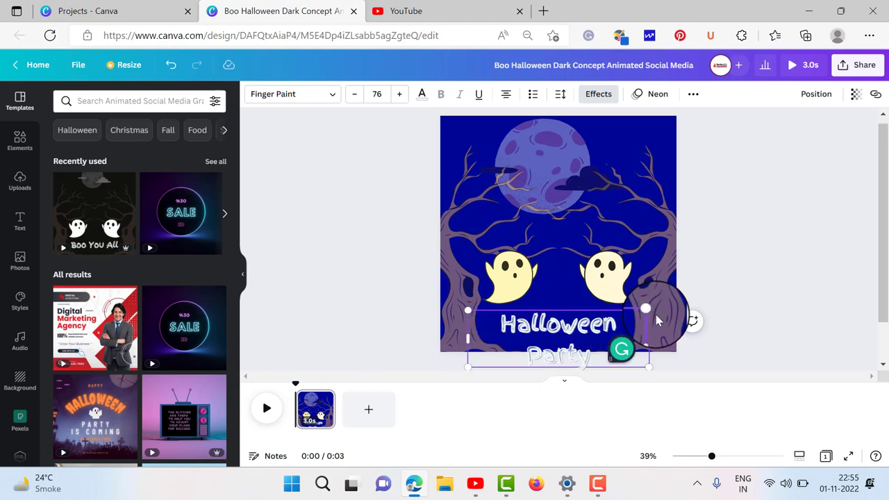
Step: Shrink the "Halloween Party" heading to size 67.2 so it fits on one line, and nudge it slightly upward
mouse_move(650, 311)
mouse_down()
mouse_move(627, 317)
mouse_move(653, 326)
mouse_up()
click(860, 281)
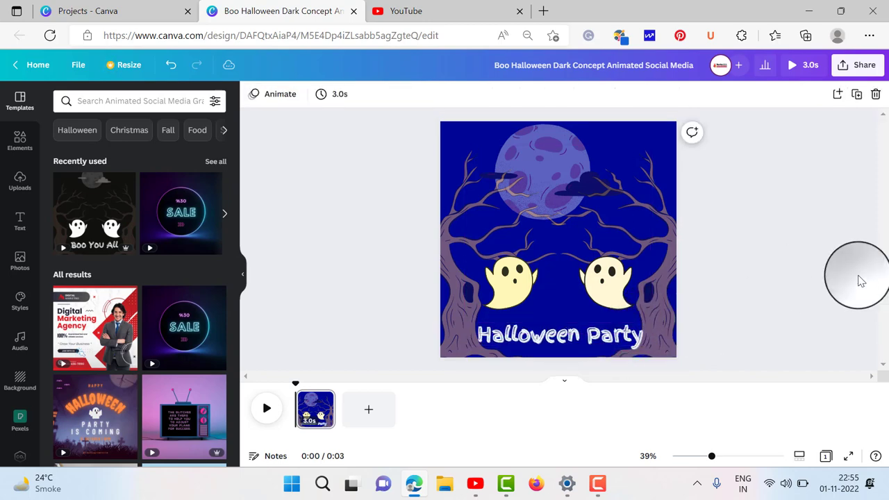
click(586, 333)
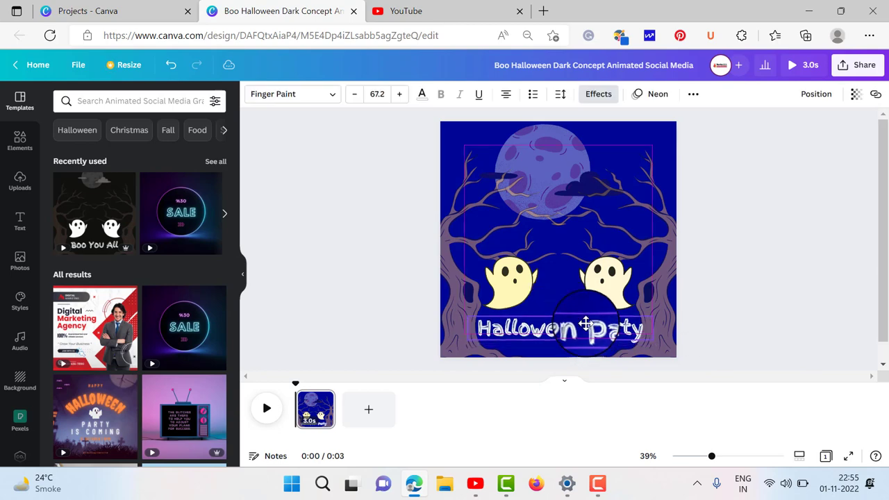
click(779, 263)
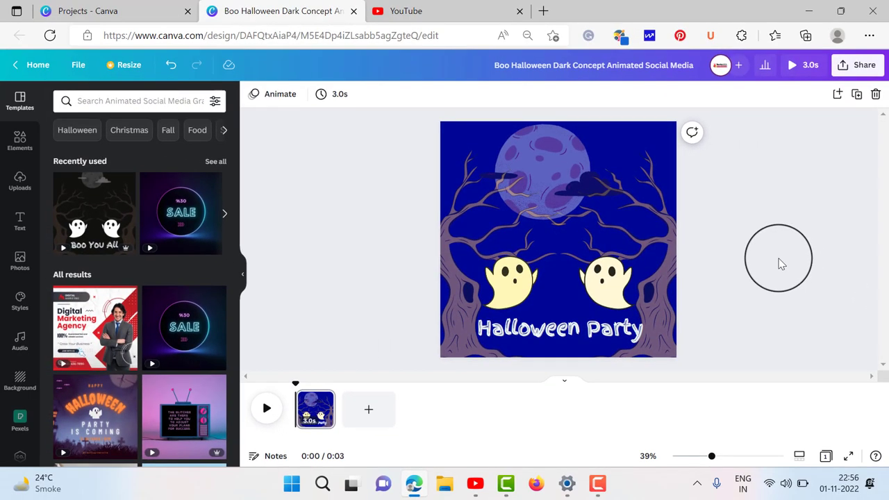
Step: Look over the design's sharing and download options, leaving them unchanged
click(859, 67)
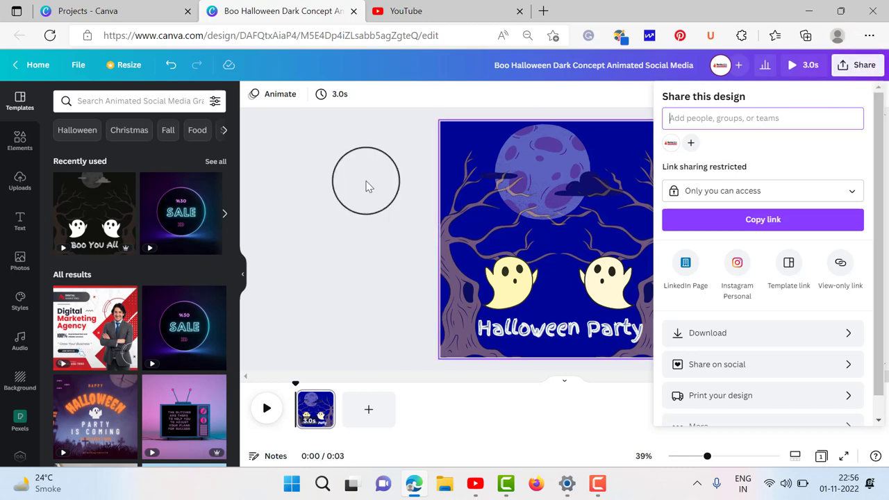
click(336, 183)
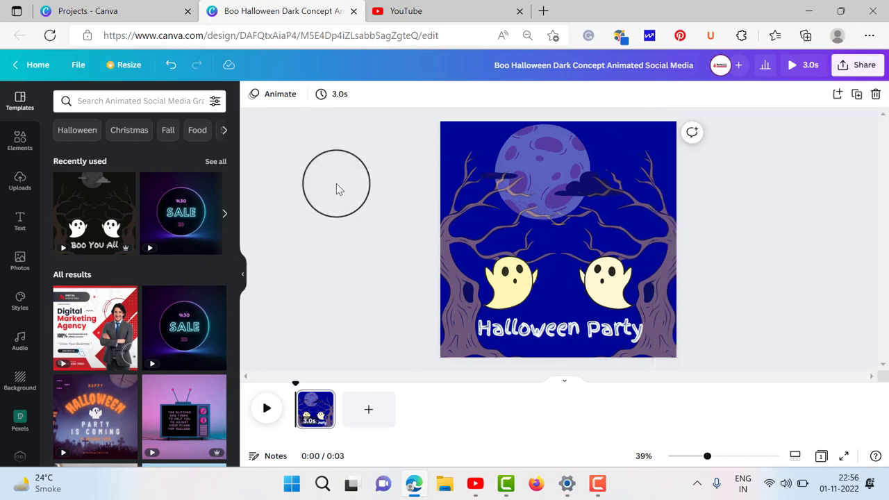